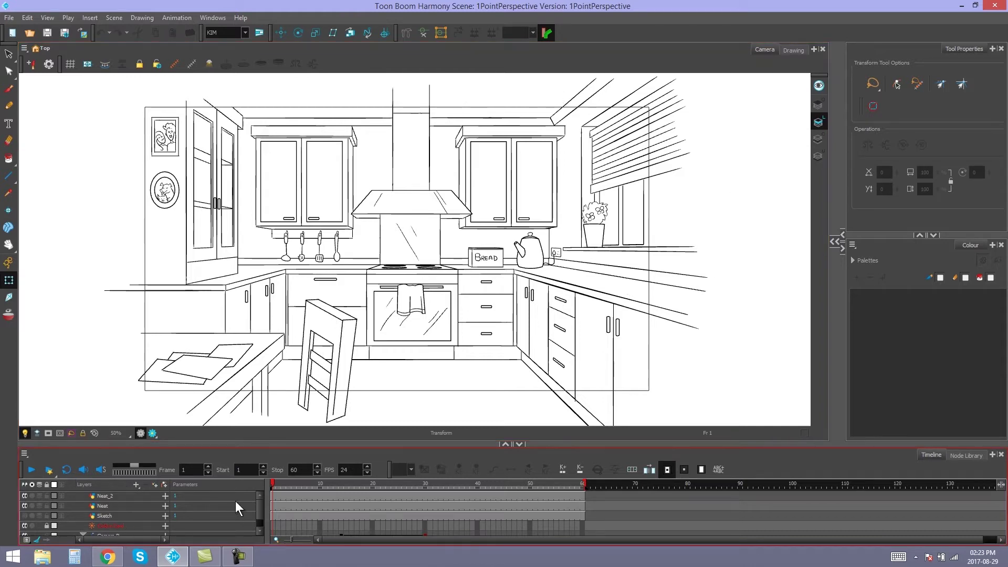
Step: Preview the camera move up to frame 25, then dismiss the File export options unused
{"action": "left_click_drag", "start_coordinate": [259, 507], "coordinate": [262, 517]}
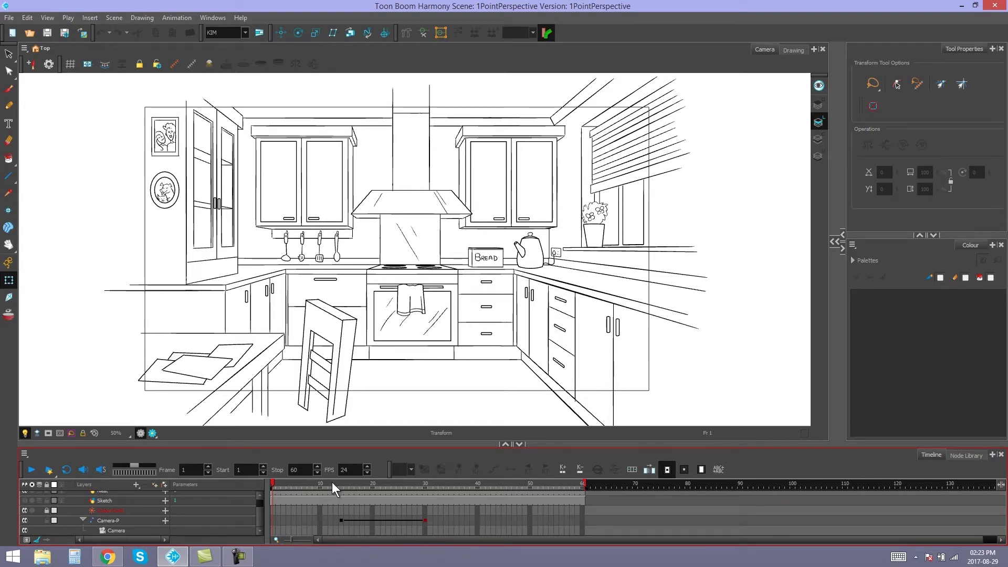
{"action": "left_click_drag", "start_coordinate": [325, 482], "coordinate": [272, 482]}
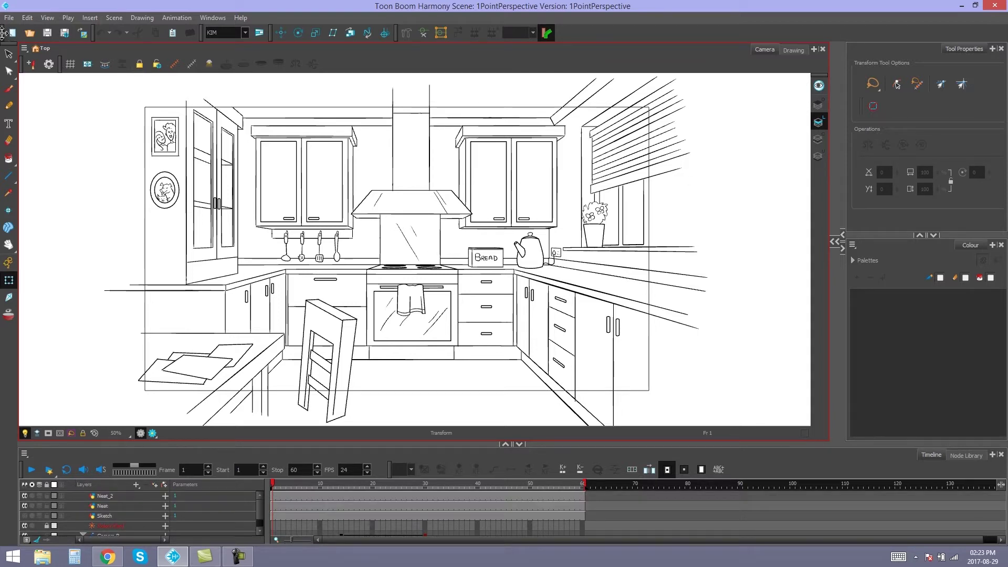
{"action": "left_click", "coordinate": [9, 17]}
{"action": "mouse_move", "coordinate": [59, 170]}
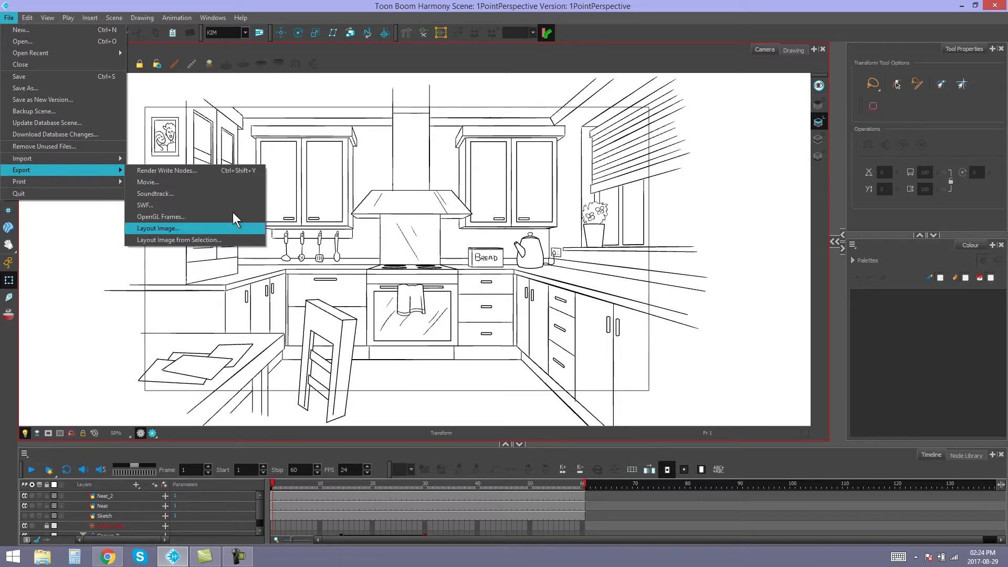
{"action": "left_click", "coordinate": [425, 5]}
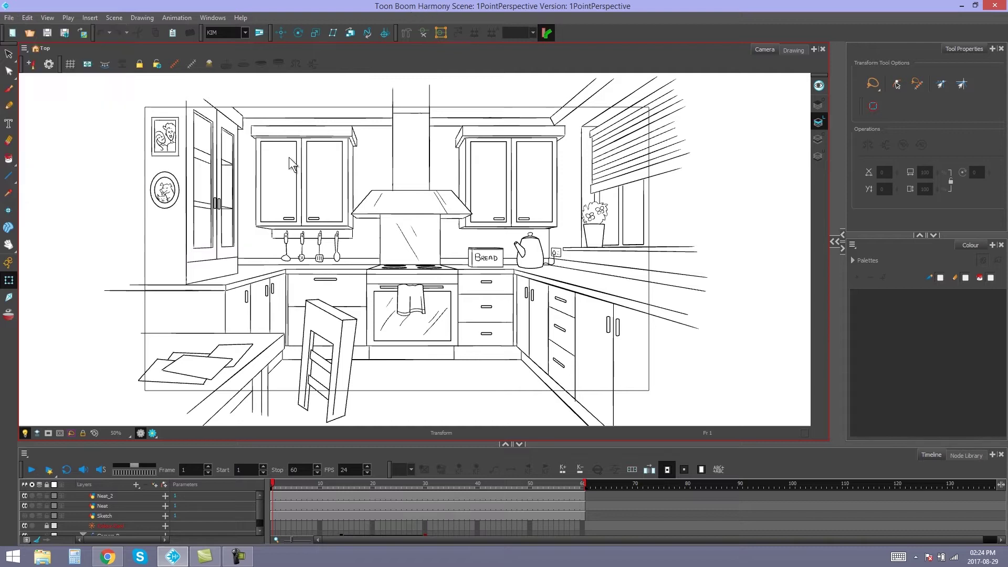
Step: Select the Neat and Neat_2 layers in the Timeline and bring up the File menu
{"action": "left_click", "coordinate": [124, 525]}
{"action": "left_click", "coordinate": [125, 497]}
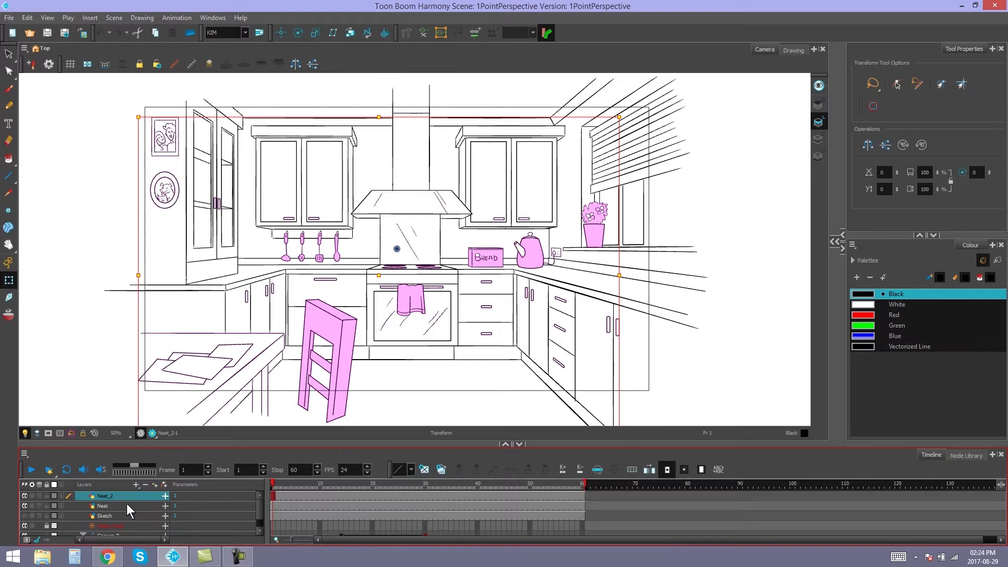
{"action": "left_click", "coordinate": [126, 506], "text": "ctrl"}
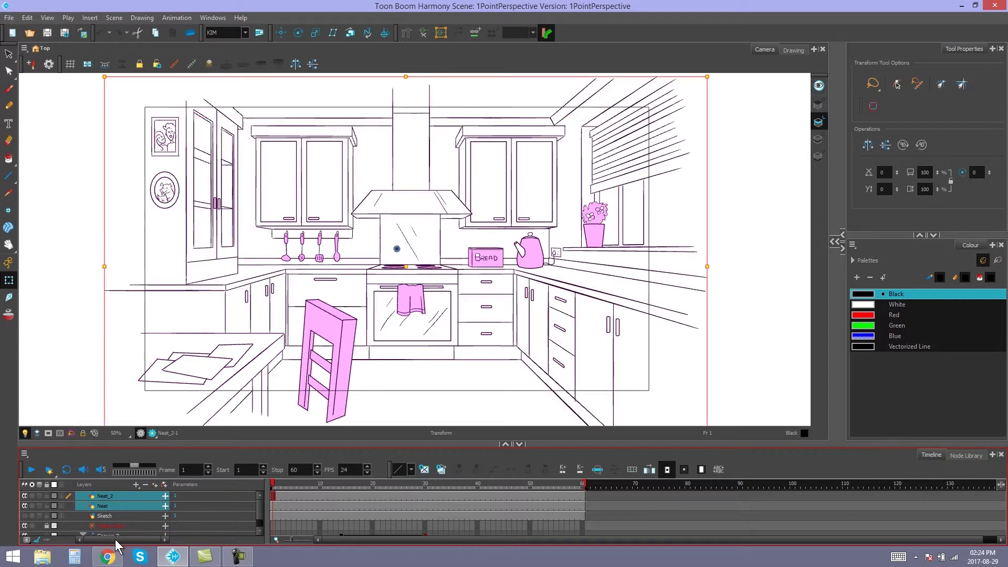
{"action": "left_click", "coordinate": [131, 516]}
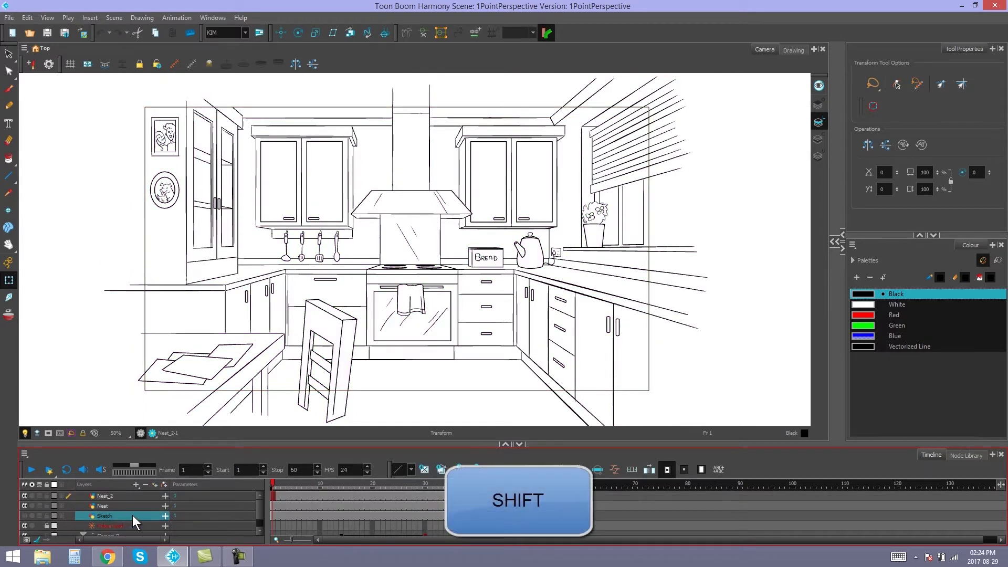
{"action": "left_click", "coordinate": [125, 506]}
{"action": "left_click", "coordinate": [125, 495], "text": "shift"}
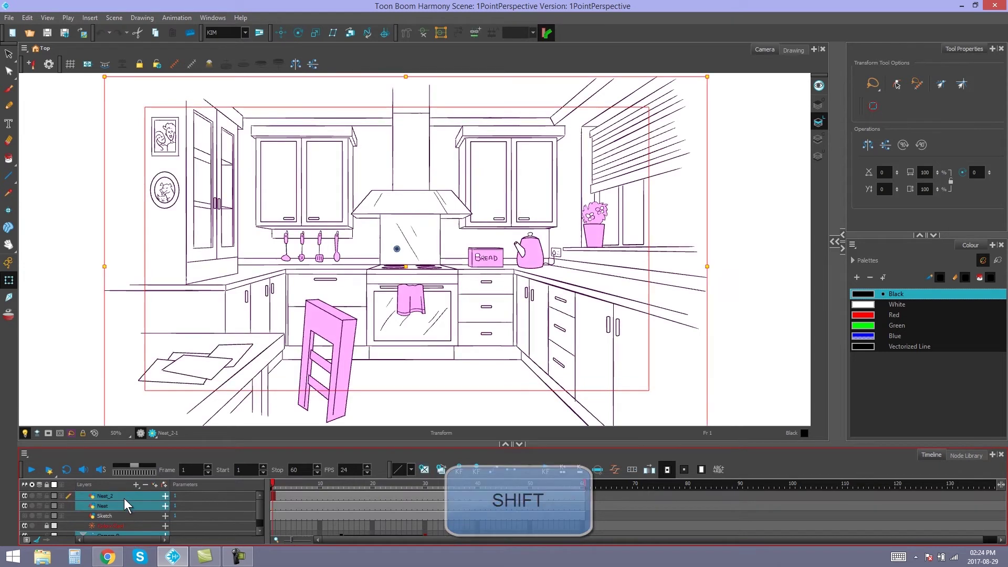
{"action": "left_click", "coordinate": [9, 18]}
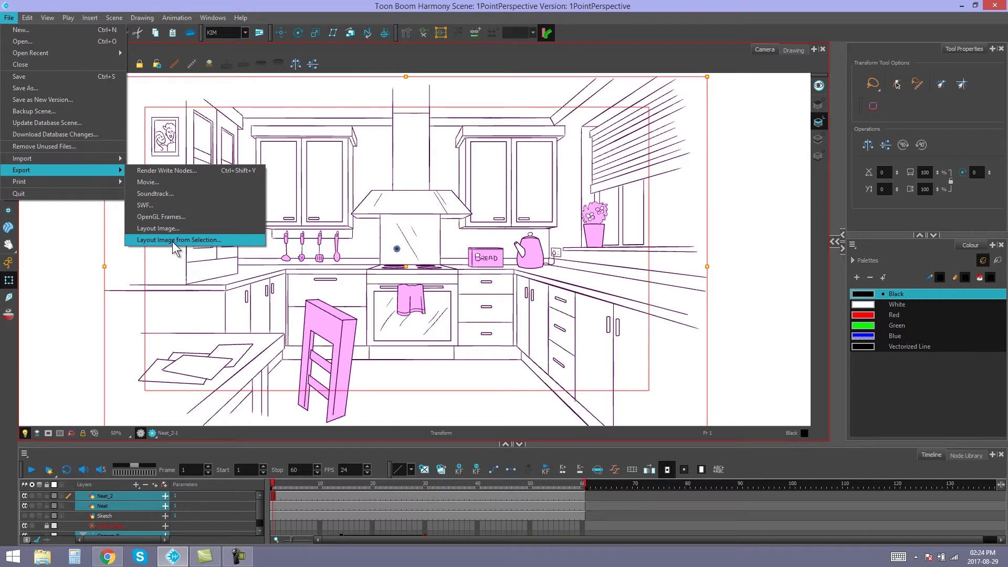
Step: Open Export Layout Image from Selection and move its dialog to the left
{"action": "left_click", "coordinate": [180, 240]}
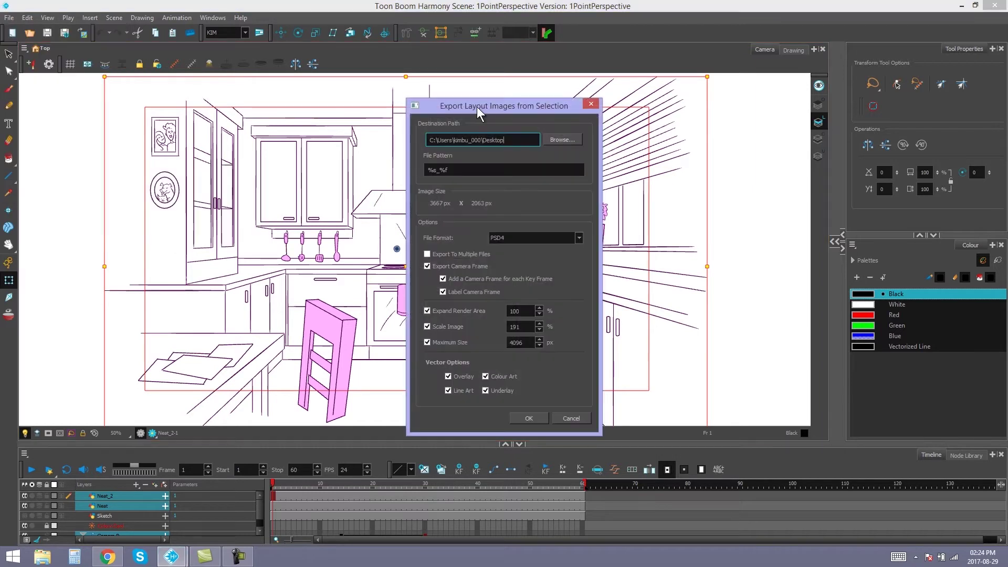
{"action": "left_click_drag", "start_coordinate": [477, 106], "coordinate": [435, 90]}
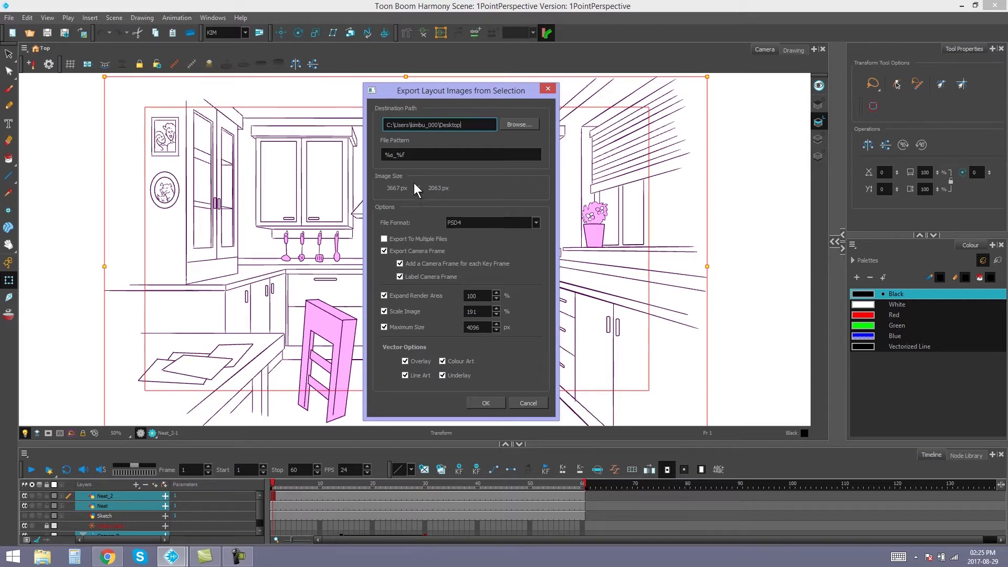
{"action": "left_click", "coordinate": [385, 312]}
{"action": "left_click", "coordinate": [384, 311]}
{"action": "left_click", "coordinate": [384, 312]}
Step: Enable Overlay, Colour Art and Underlay vector options and run the PSD4 layout export
{"action": "left_click", "coordinate": [407, 362]}
{"action": "left_click", "coordinate": [483, 402]}
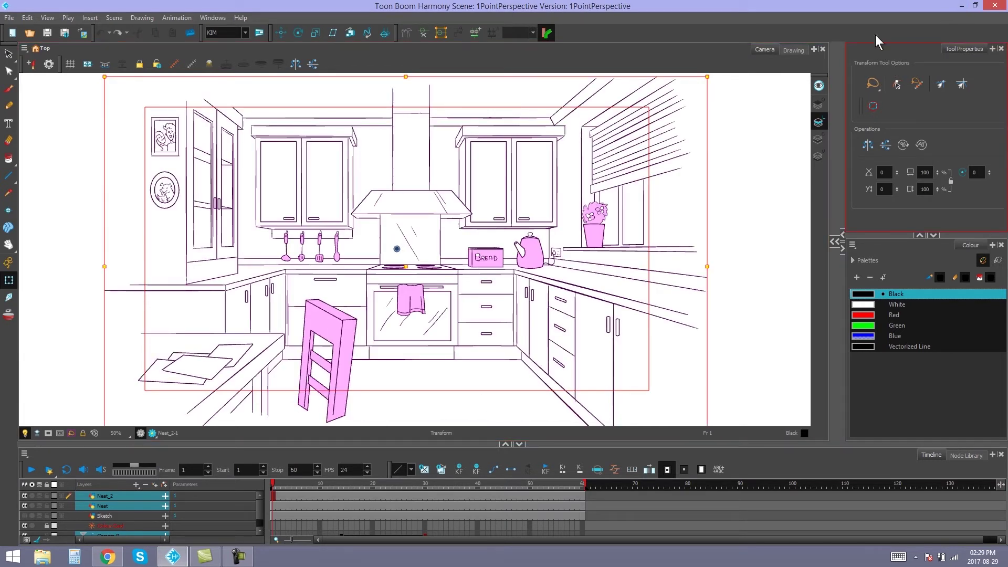
Step: Minimize Harmony and move both exported 1PointPerspective files to the desktop's top centre
{"action": "left_click", "coordinate": [962, 6]}
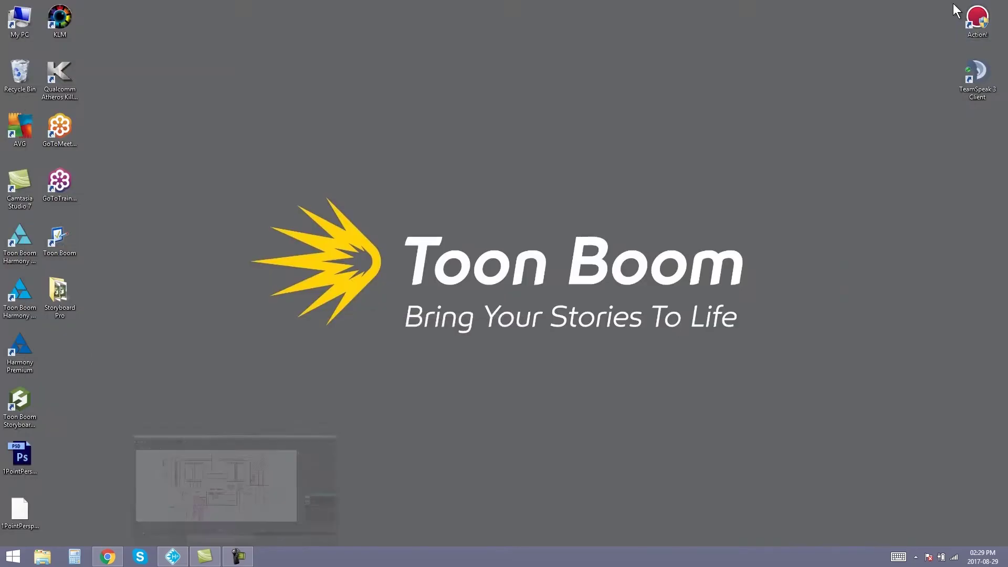
{"action": "left_click_drag", "start_coordinate": [56, 475], "coordinate": [21, 516]}
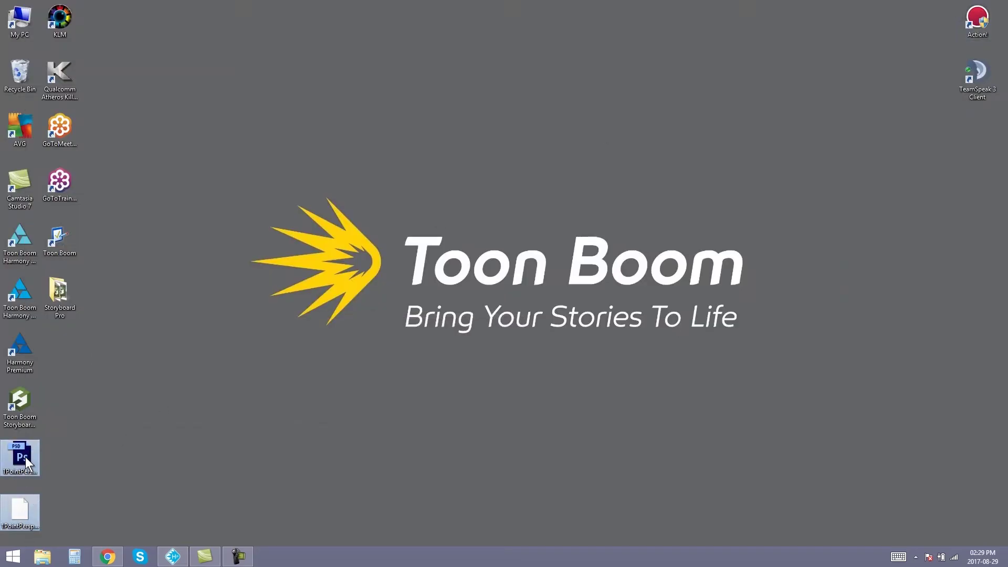
{"action": "left_click_drag", "start_coordinate": [25, 457], "coordinate": [424, 137]}
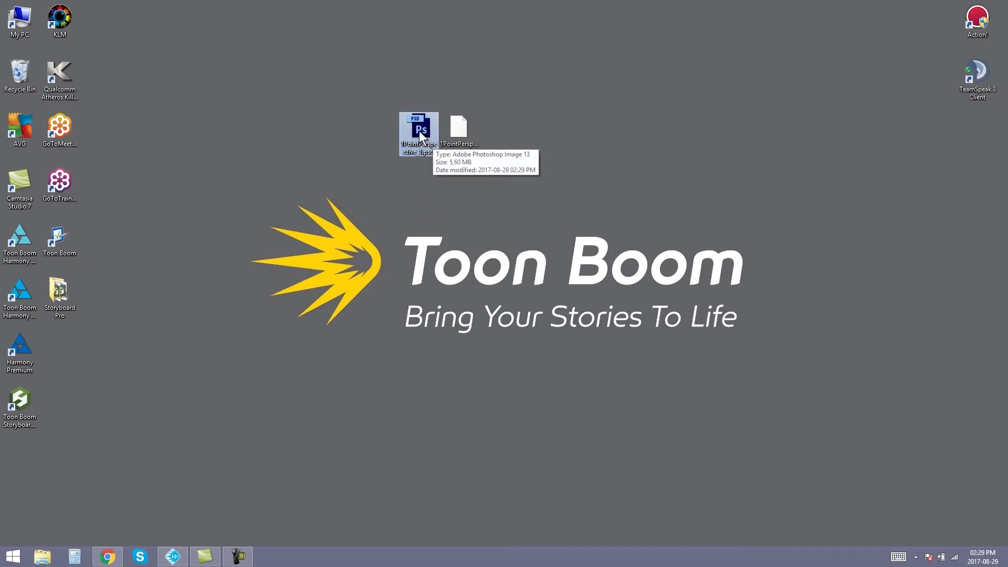
{"action": "left_click", "coordinate": [455, 134]}
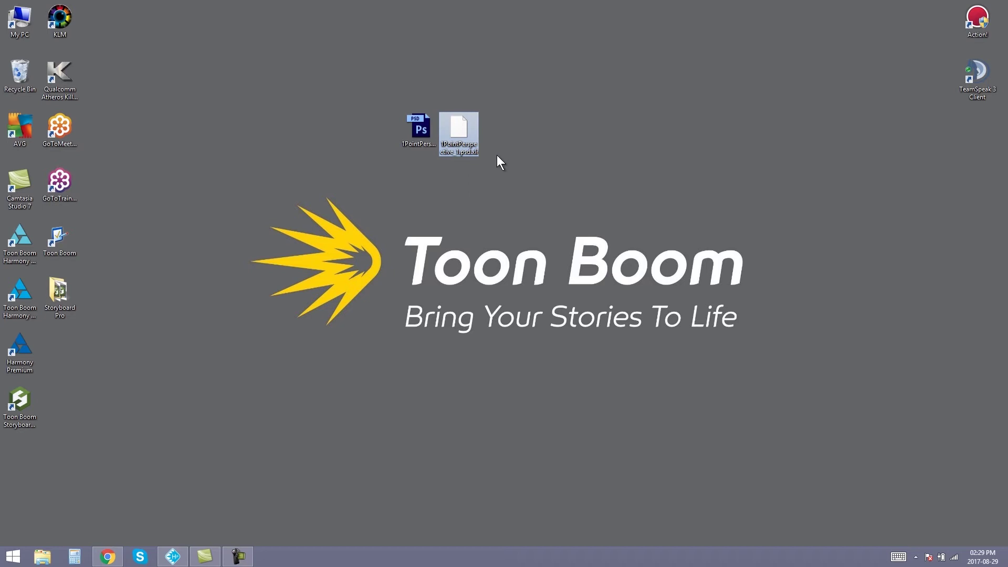
{"action": "left_click_drag", "start_coordinate": [366, 83], "coordinate": [521, 186]}
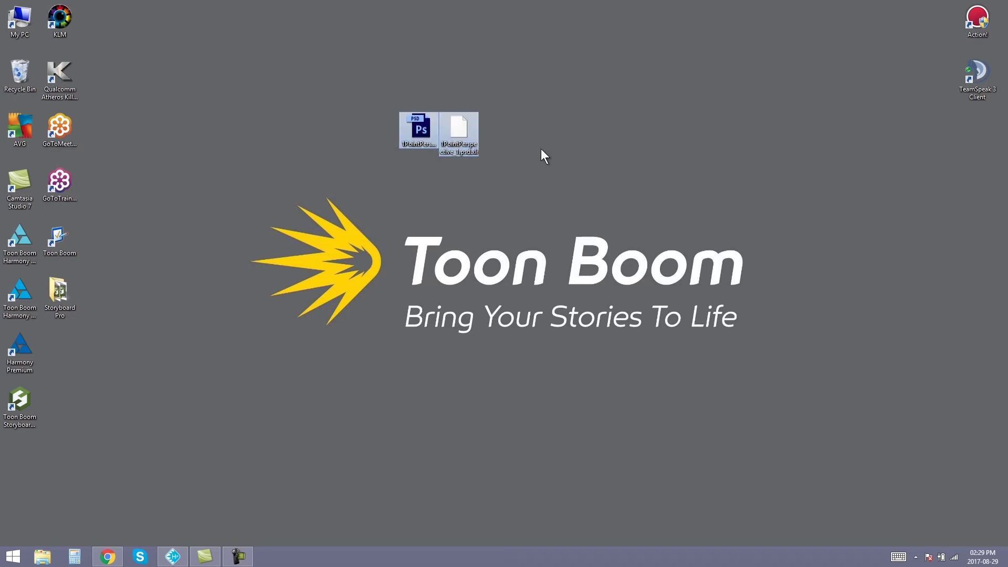
{"action": "left_click", "coordinate": [396, 169]}
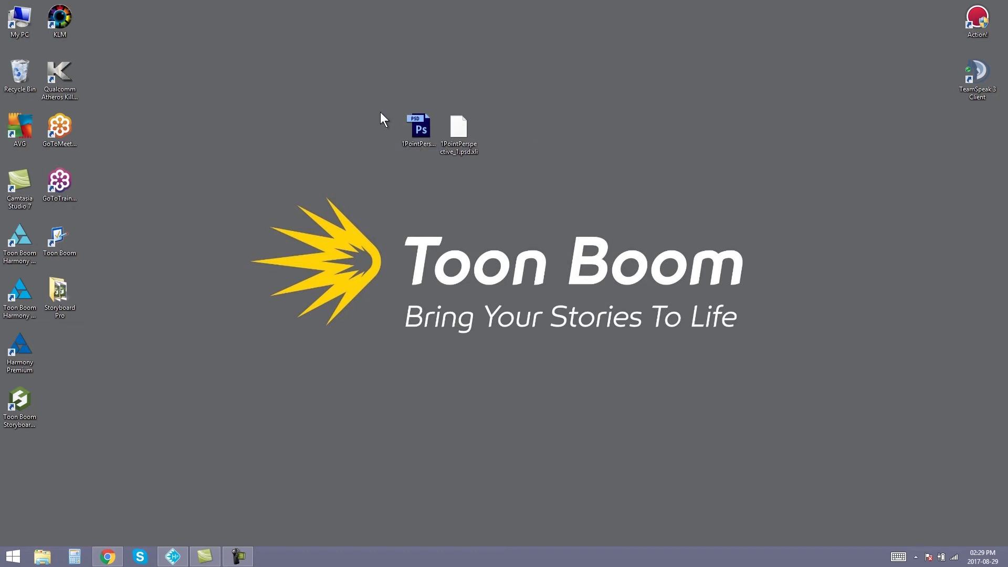
{"action": "left_click_drag", "start_coordinate": [379, 112], "coordinate": [462, 171]}
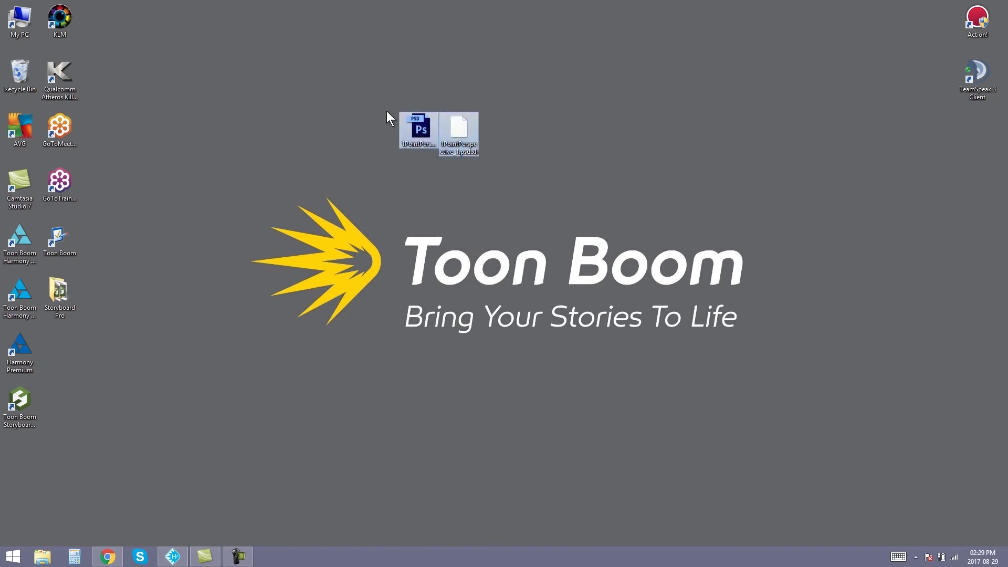
{"action": "left_click", "coordinate": [594, 83]}
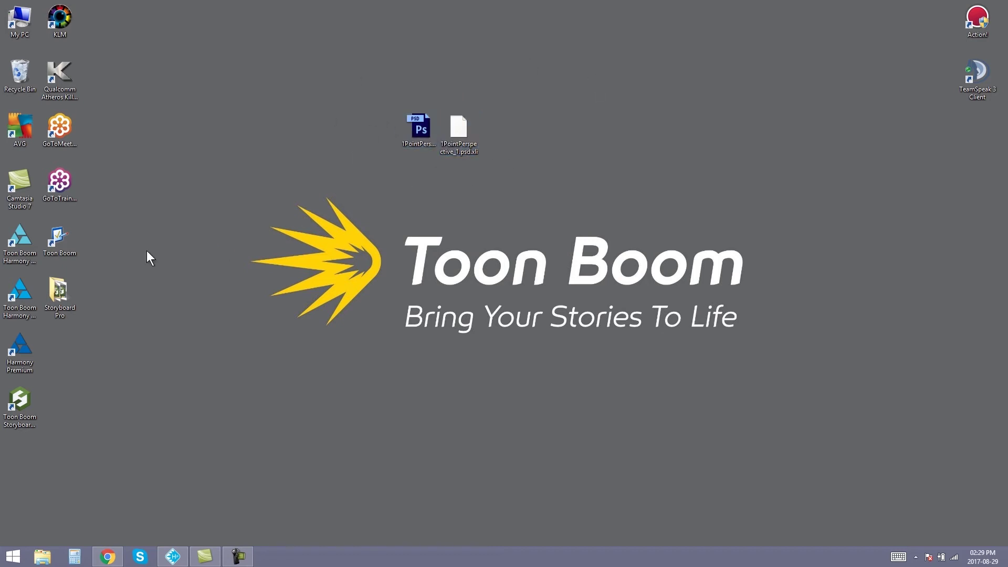
Step: Marquee-select both exported 1PointPerspective files on the desktop
{"action": "left_click_drag", "start_coordinate": [370, 88], "coordinate": [503, 186]}
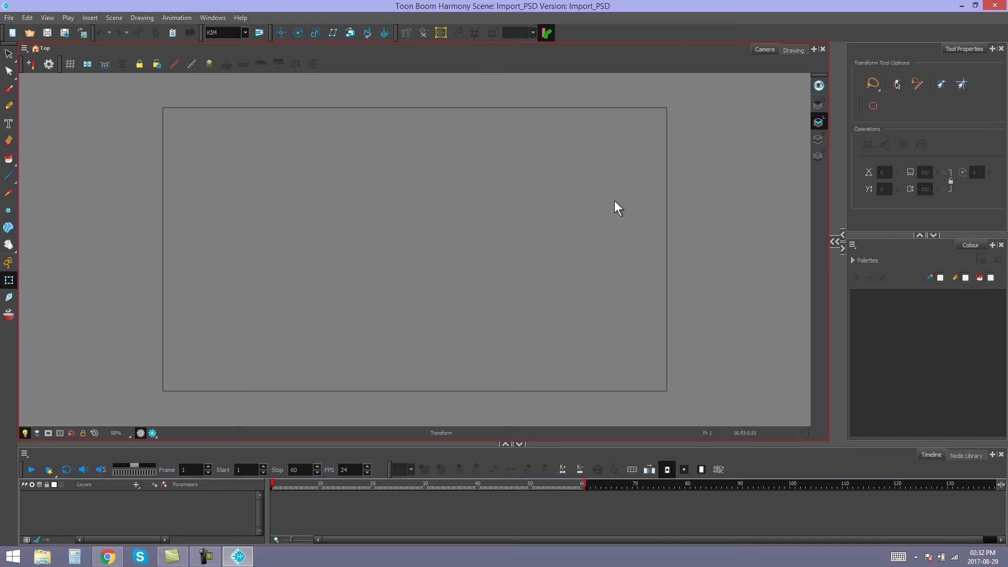
Step: Start an Images import and choose 1PointPerspective_1.psd as the file
{"action": "left_click", "coordinate": [10, 19]}
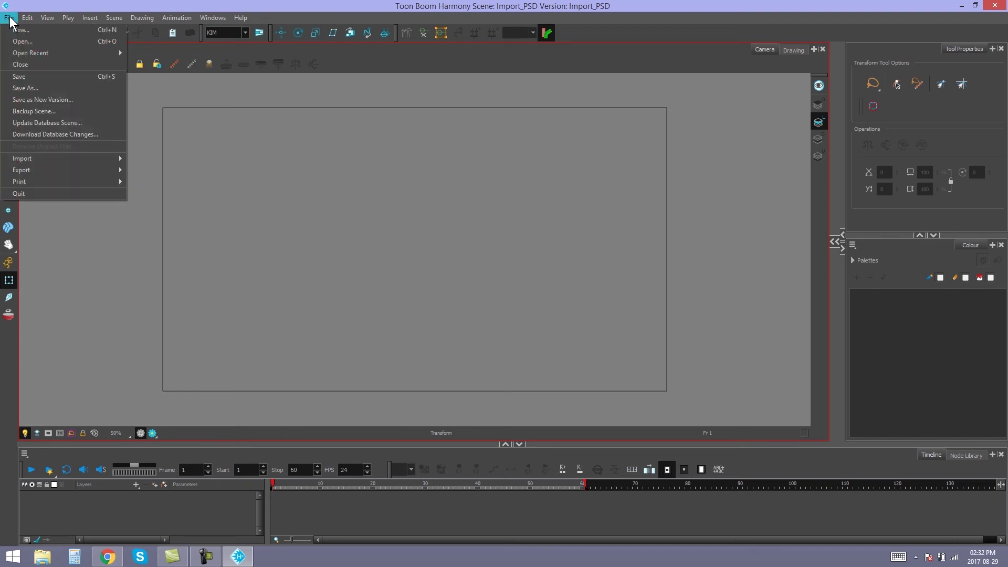
{"action": "mouse_move", "coordinate": [33, 159]}
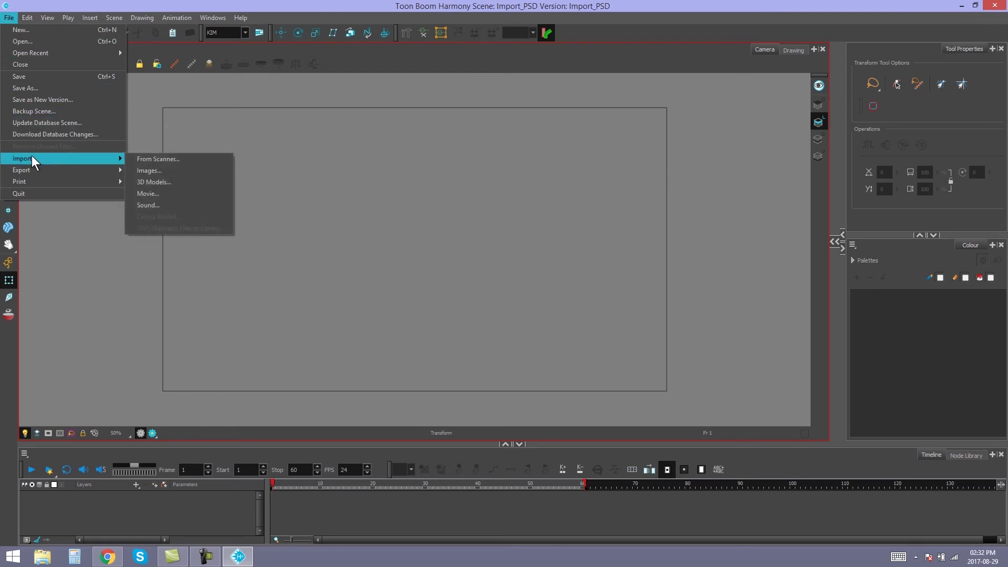
{"action": "left_click", "coordinate": [154, 171]}
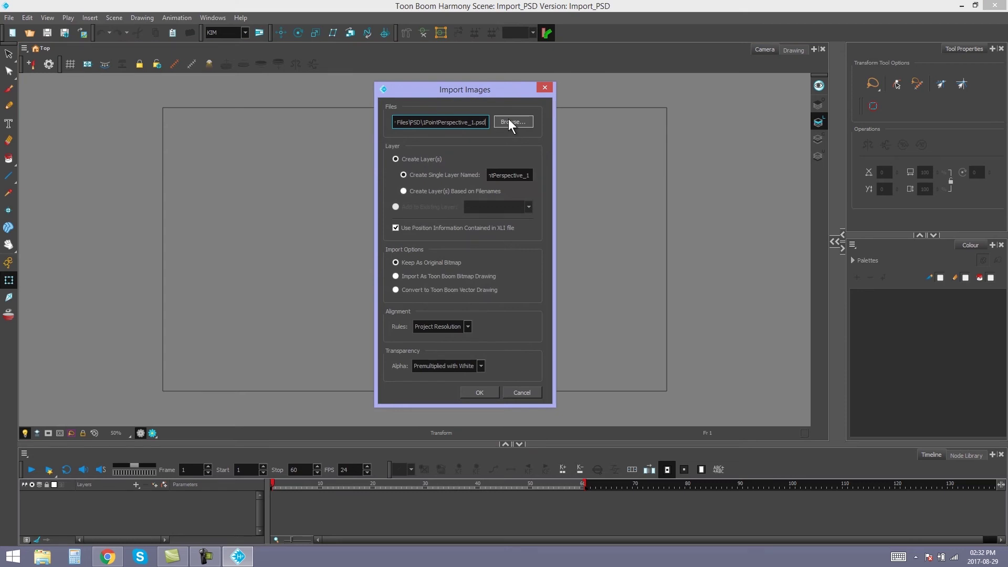
{"action": "left_click", "coordinate": [512, 122]}
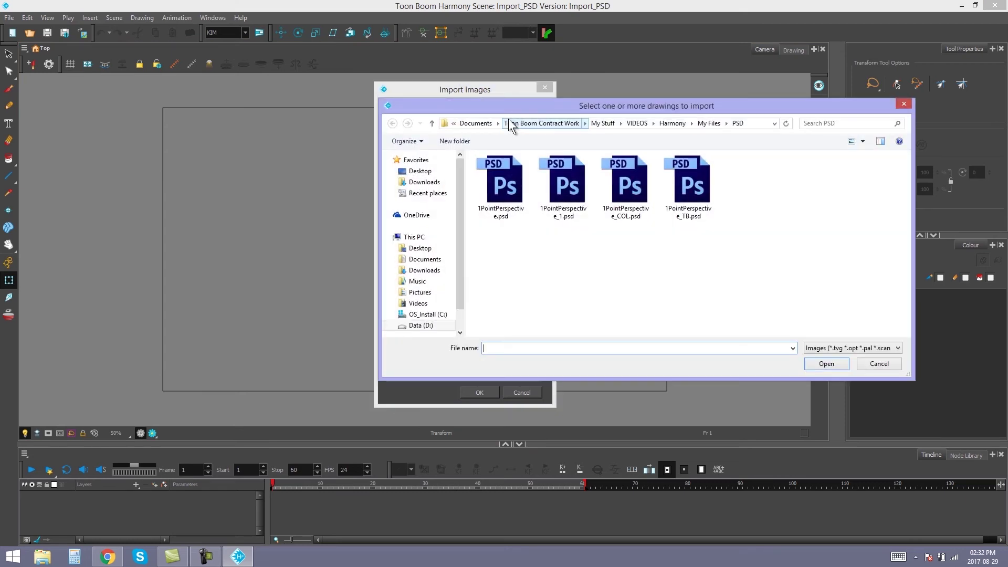
{"action": "left_click", "coordinate": [567, 195]}
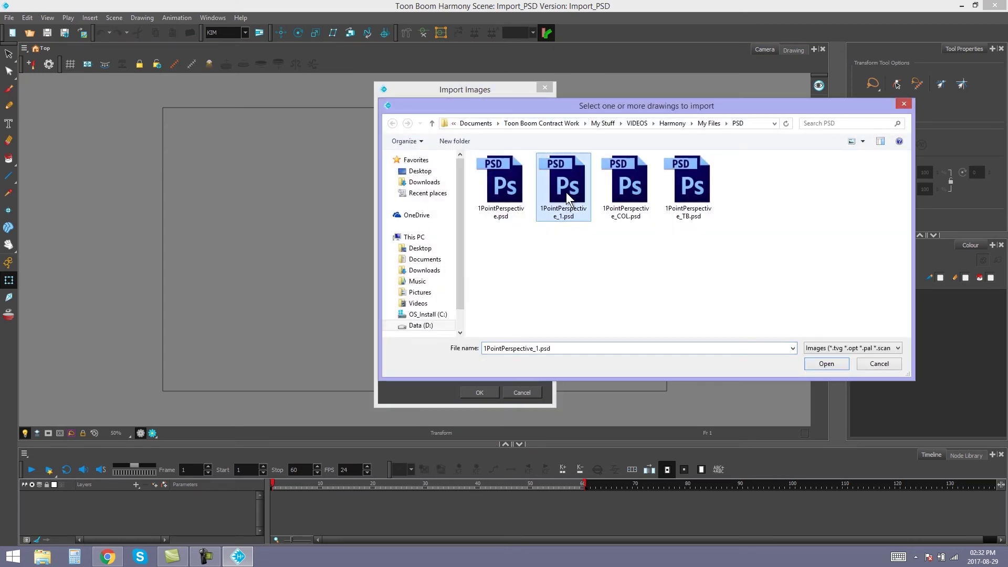
{"action": "left_click", "coordinate": [836, 365]}
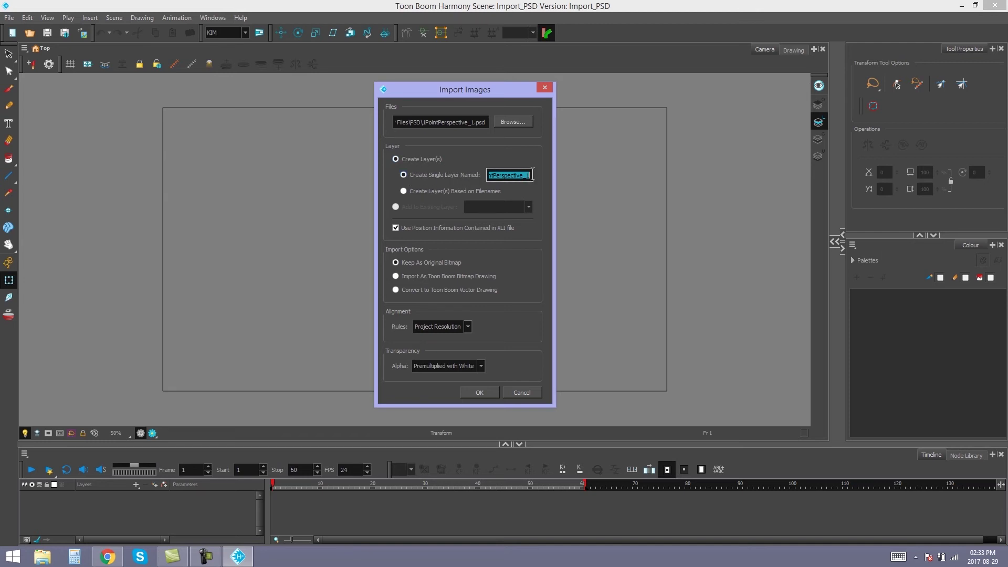
Step: Choose filename-based layers, kept as original bitmap, with the alignment option adjusted
{"action": "left_click", "coordinate": [525, 176]}
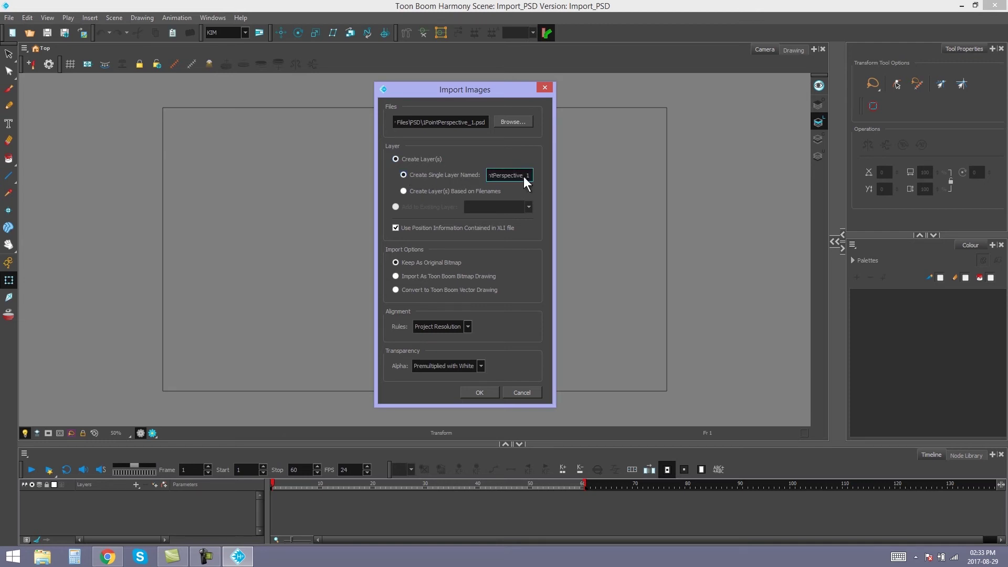
{"action": "left_click", "coordinate": [404, 192]}
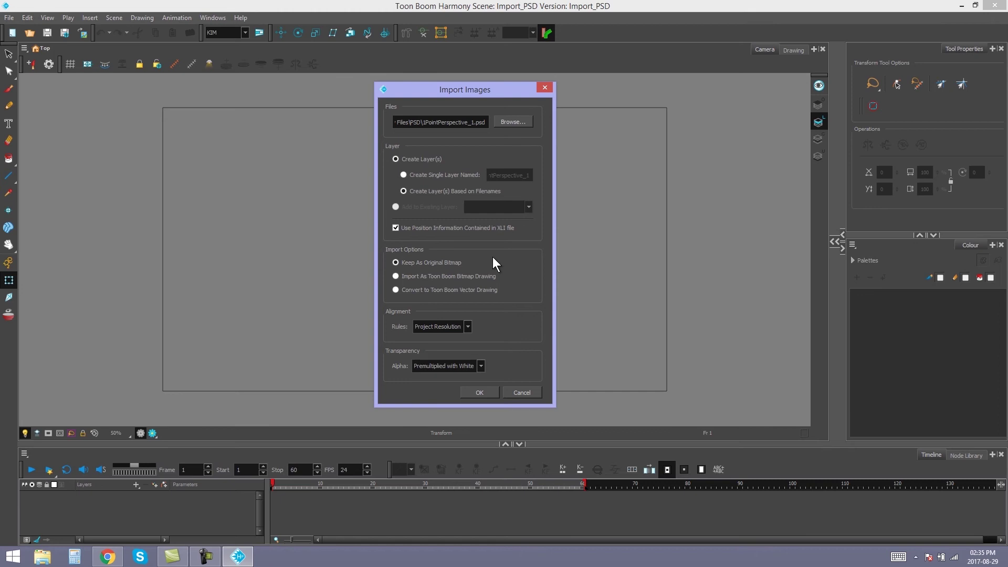
{"action": "left_click", "coordinate": [395, 276]}
{"action": "left_click", "coordinate": [394, 266]}
Step: Confirm the import with Separated Layers, producing Camera, Light, FG and BG layers
{"action": "left_click", "coordinate": [477, 392]}
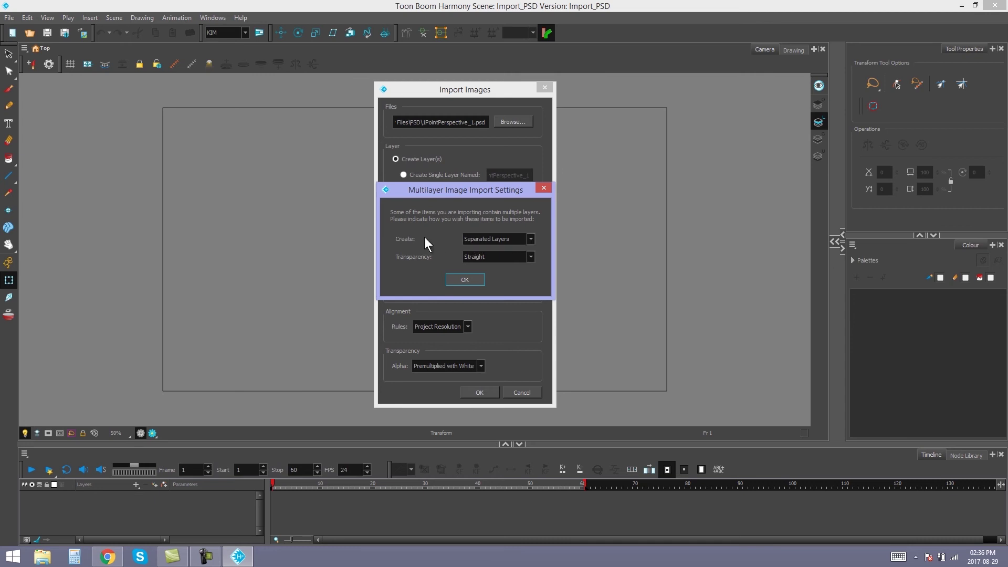
{"action": "left_click", "coordinate": [485, 238]}
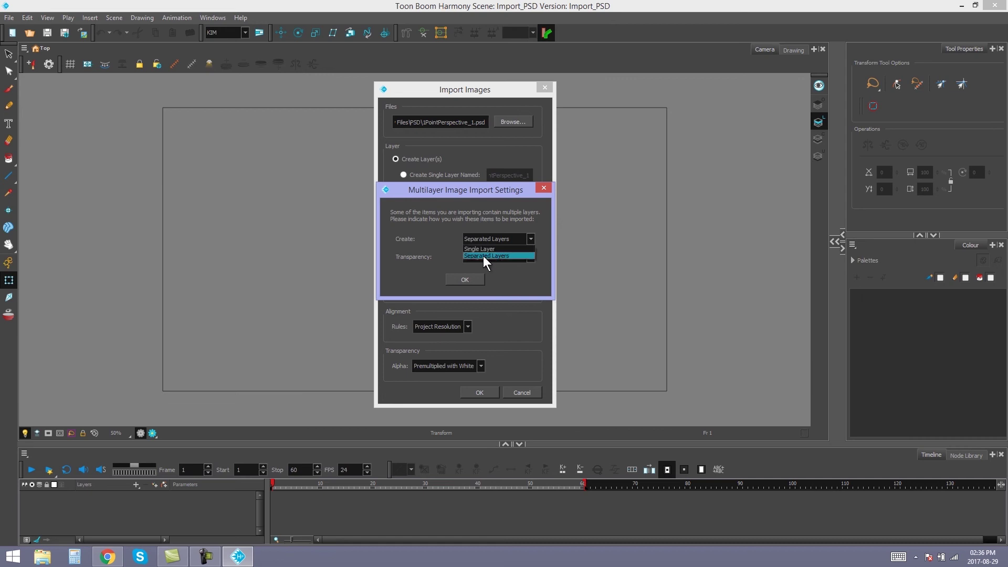
{"action": "left_click", "coordinate": [483, 256]}
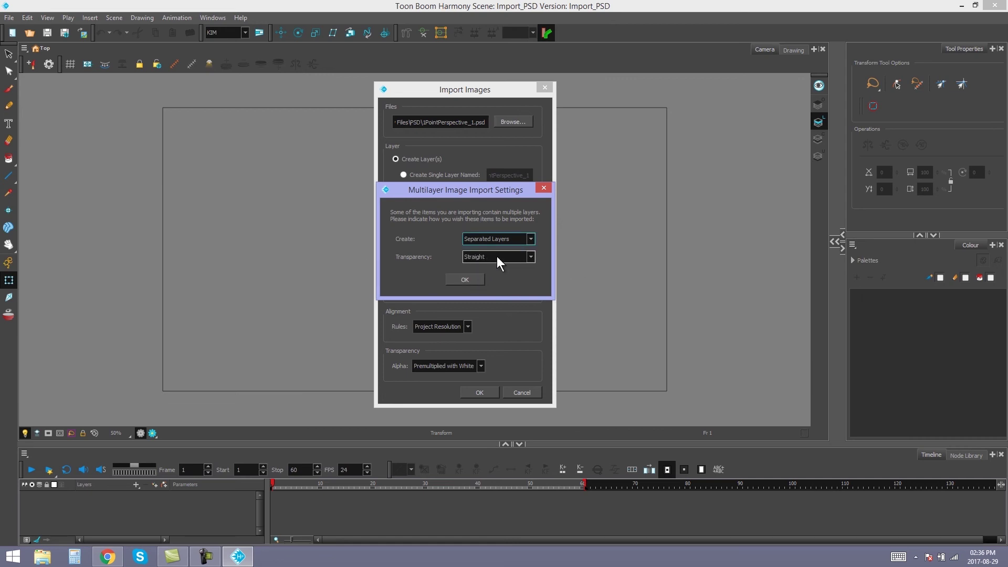
{"action": "left_click", "coordinate": [465, 280]}
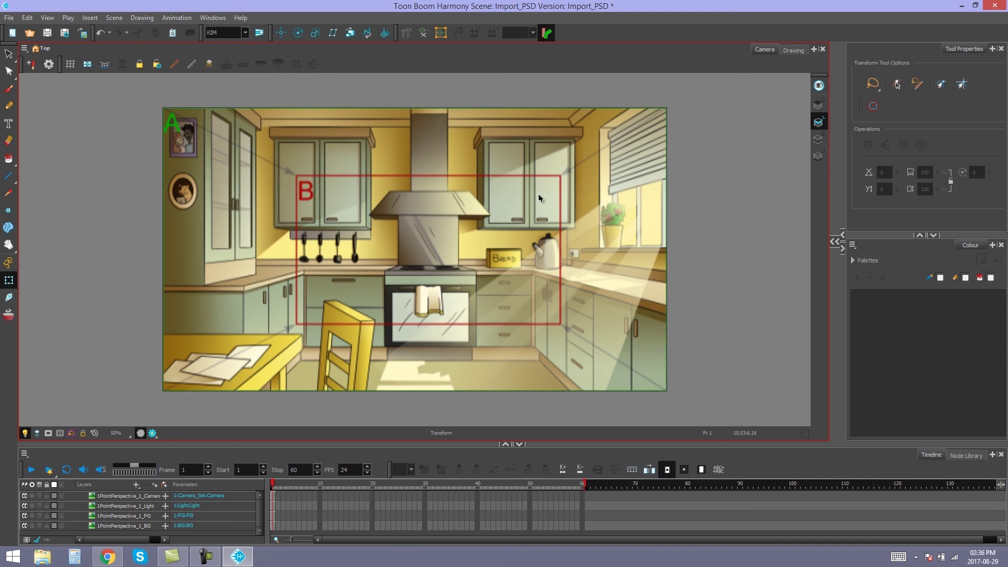
{"action": "key", "text": "2"}
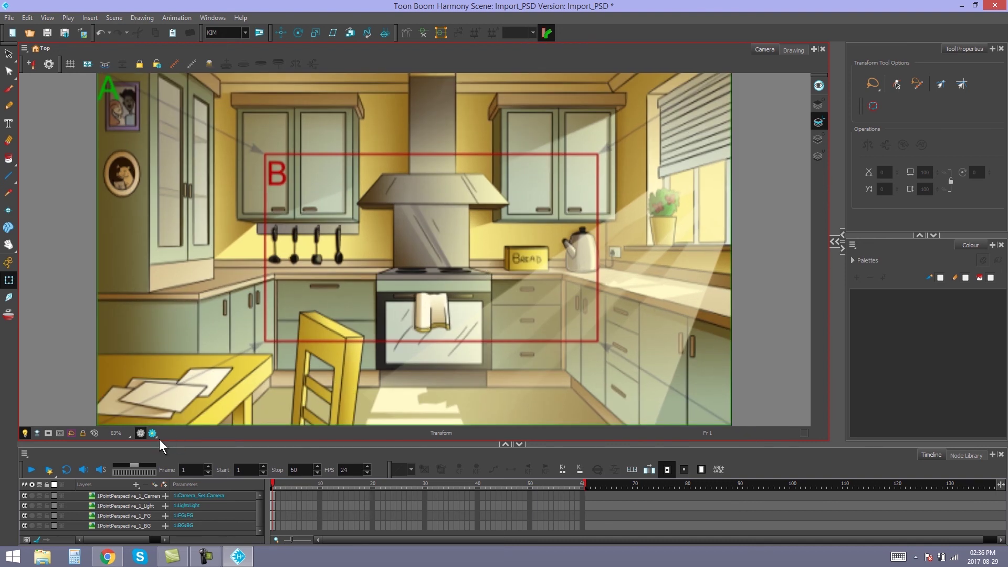
{"action": "left_click", "coordinate": [153, 434]}
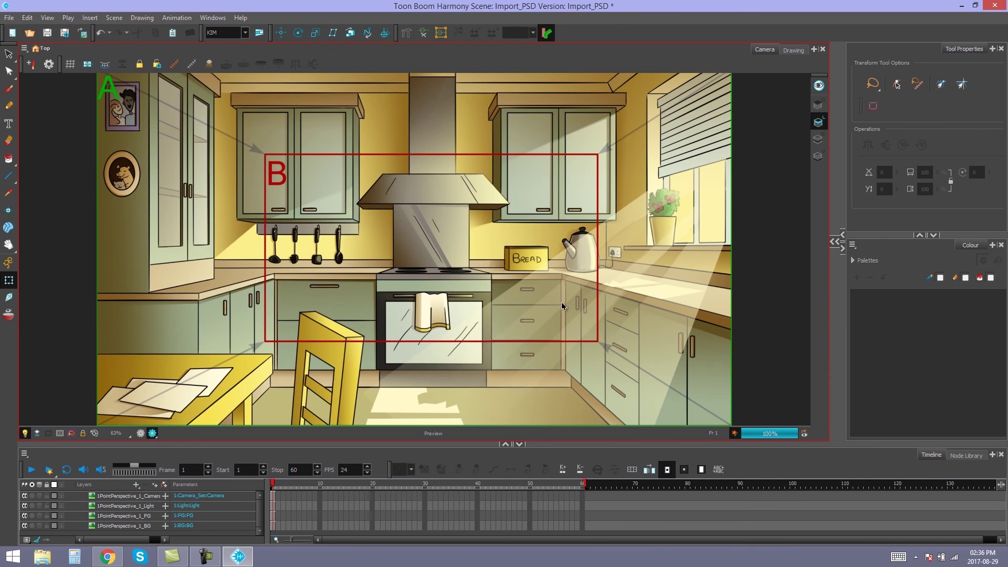
{"action": "key", "text": "2"}
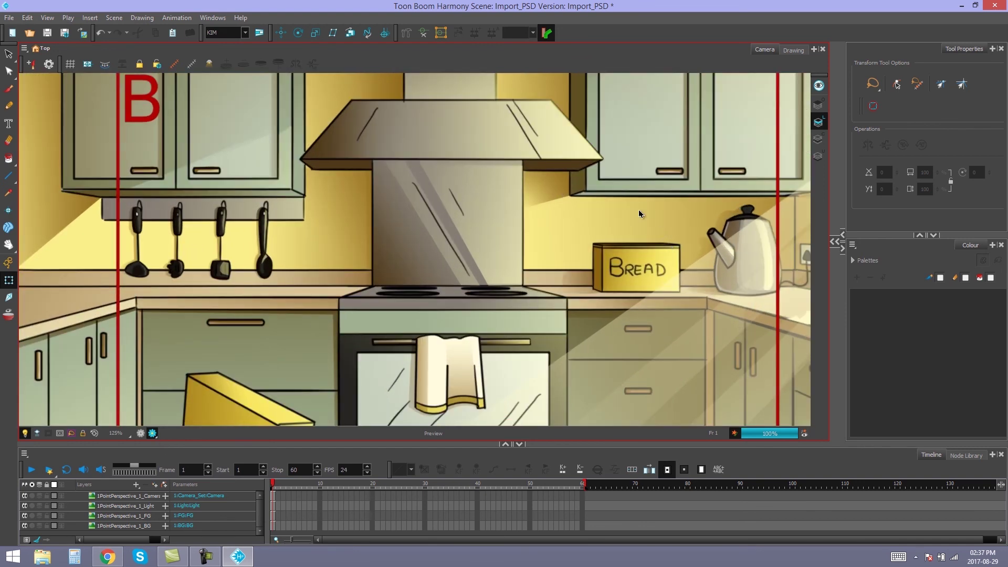
{"action": "key", "text": "1"}
{"action": "key", "text": "1"}
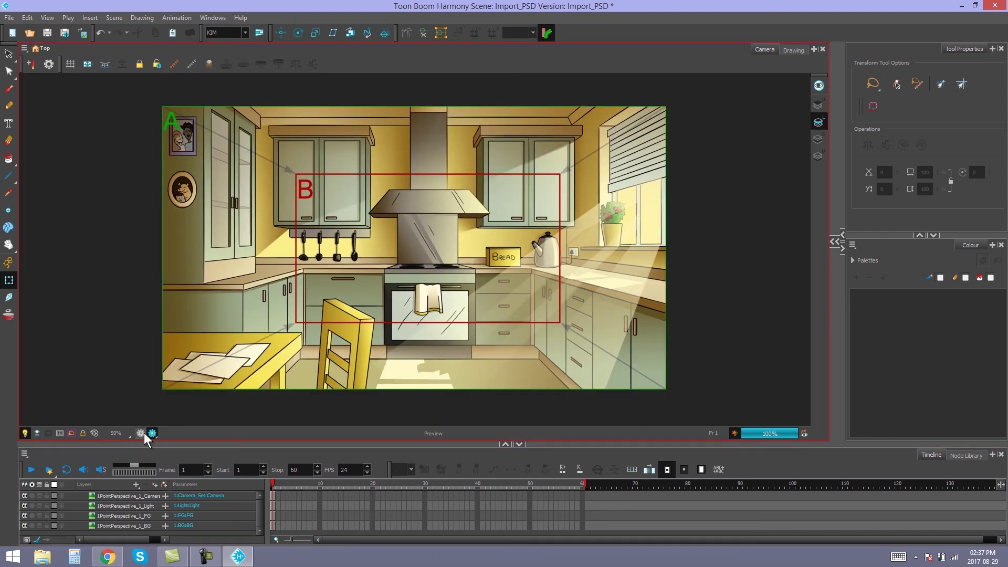
{"action": "left_click", "coordinate": [144, 433]}
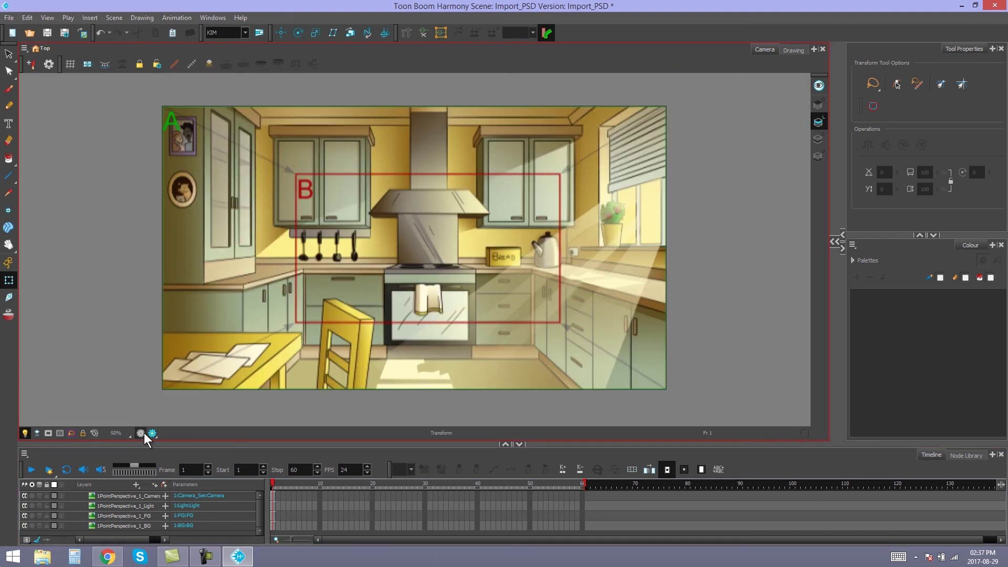
{"action": "left_click", "coordinate": [118, 495]}
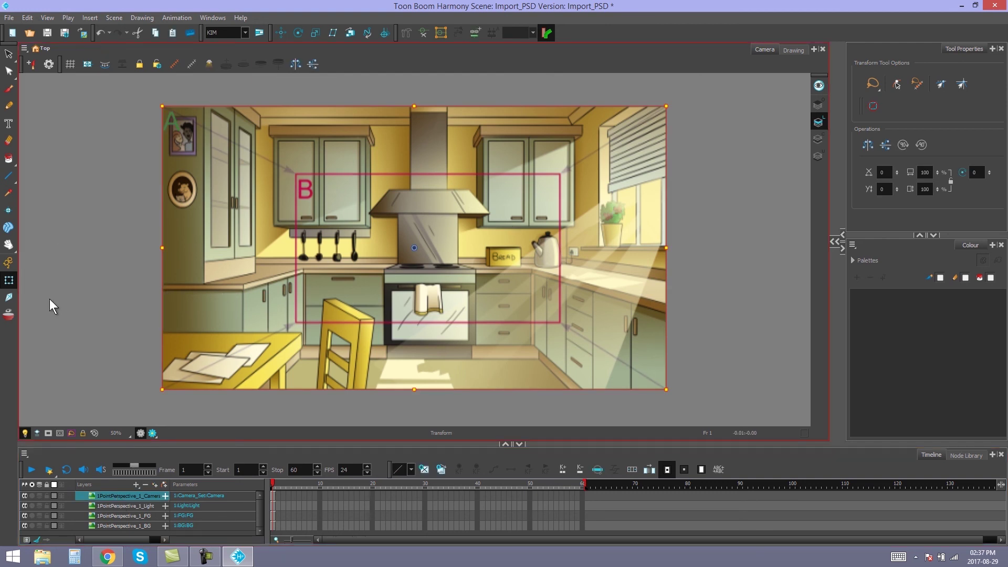
{"action": "left_click_drag", "start_coordinate": [304, 190], "coordinate": [303, 266]}
{"action": "key", "text": "ctrl+z"}
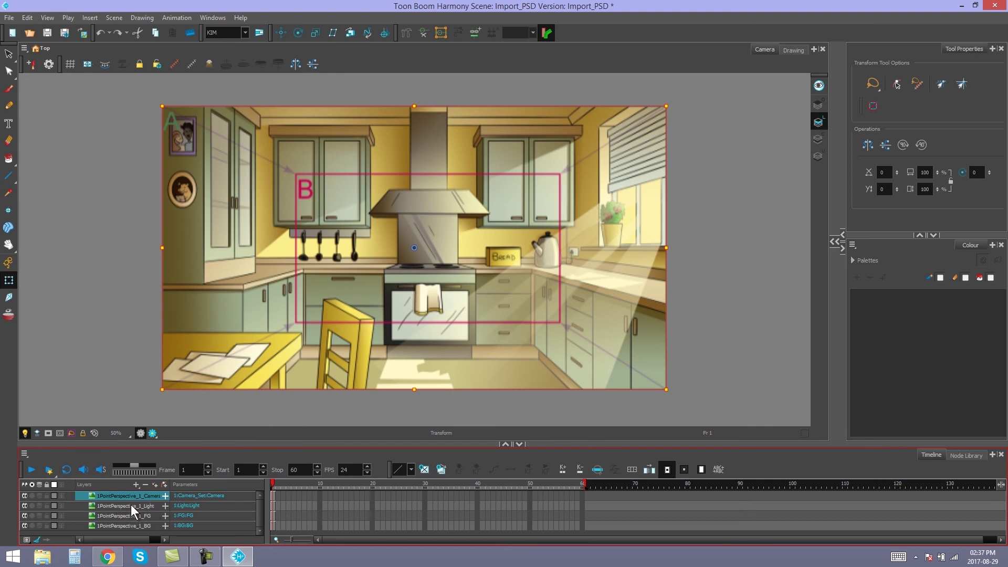
{"action": "left_click", "coordinate": [131, 505]}
{"action": "left_click_drag", "start_coordinate": [608, 288], "coordinate": [605, 217]}
{"action": "key", "text": "ctrl+z"}
{"action": "left_click", "coordinate": [121, 513]}
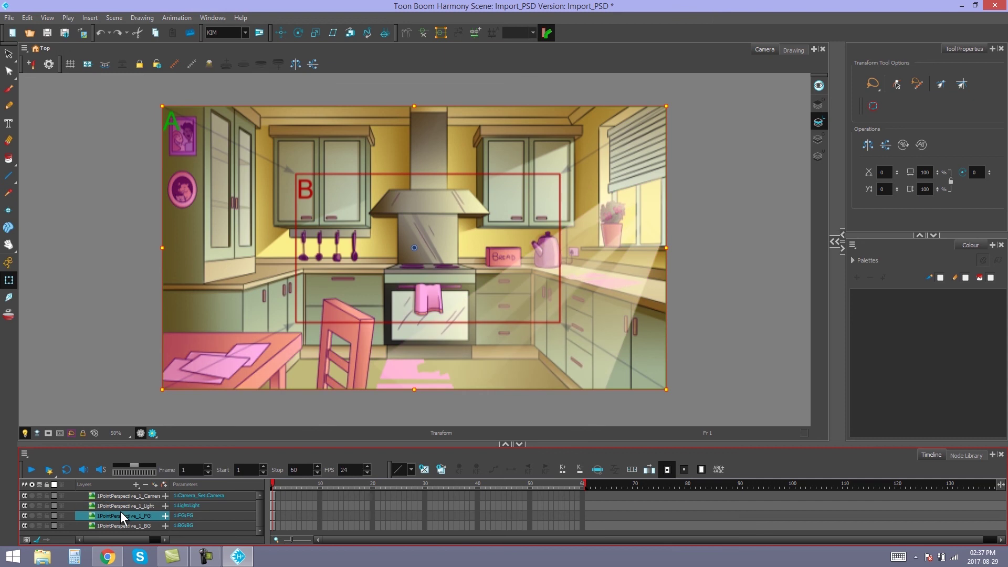
{"action": "left_click_drag", "start_coordinate": [221, 380], "coordinate": [214, 364]}
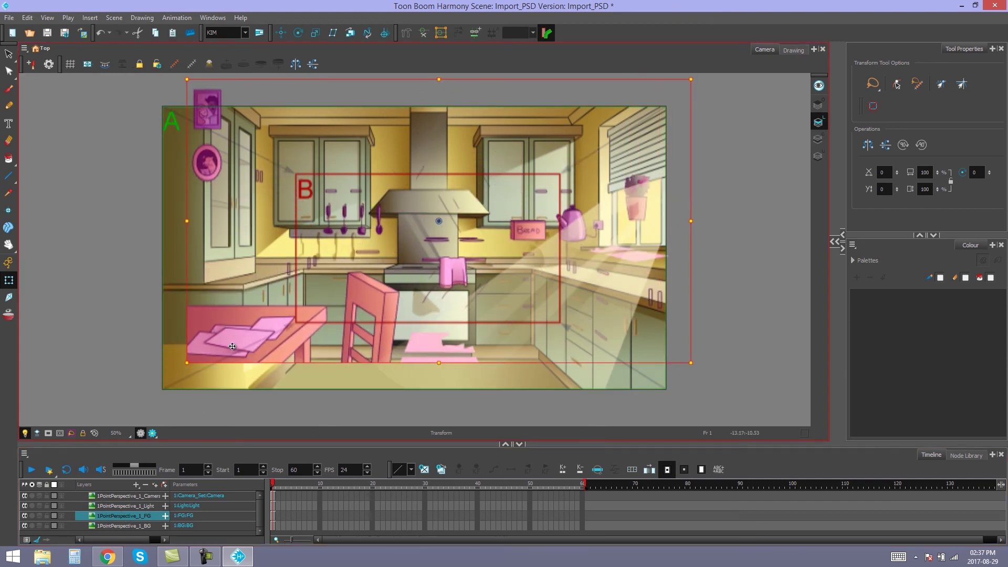
{"action": "key", "text": "ctrl+z"}
{"action": "left_click", "coordinate": [138, 527]}
{"action": "left_click", "coordinate": [136, 517]}
{"action": "left_click", "coordinate": [115, 286]}
{"action": "left_click", "coordinate": [131, 526]}
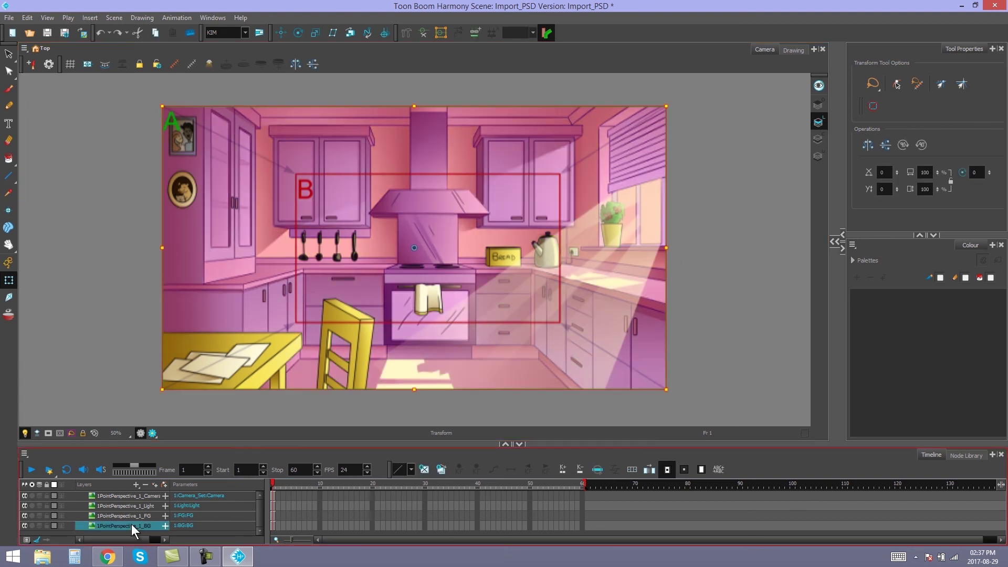
{"action": "left_click", "coordinate": [62, 266]}
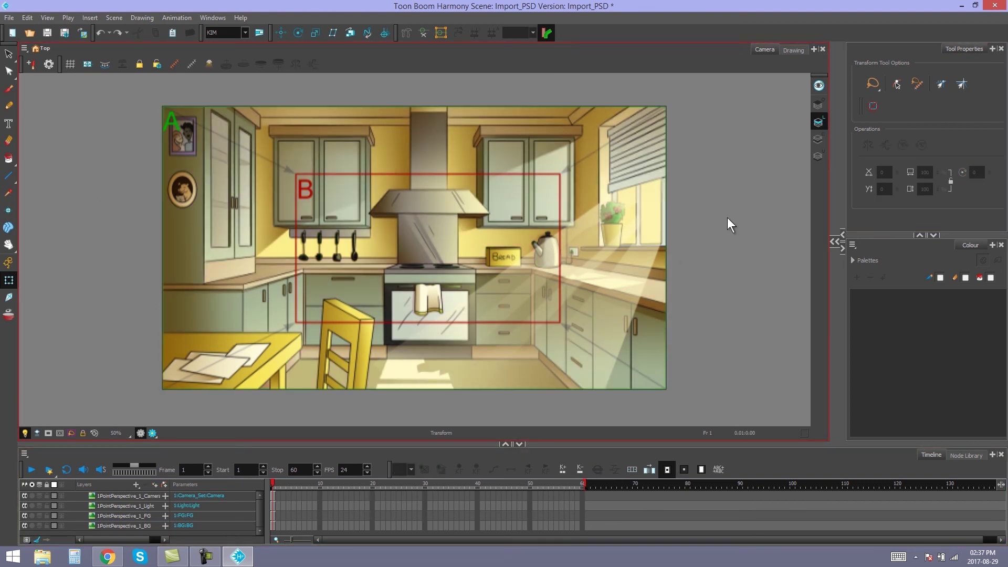